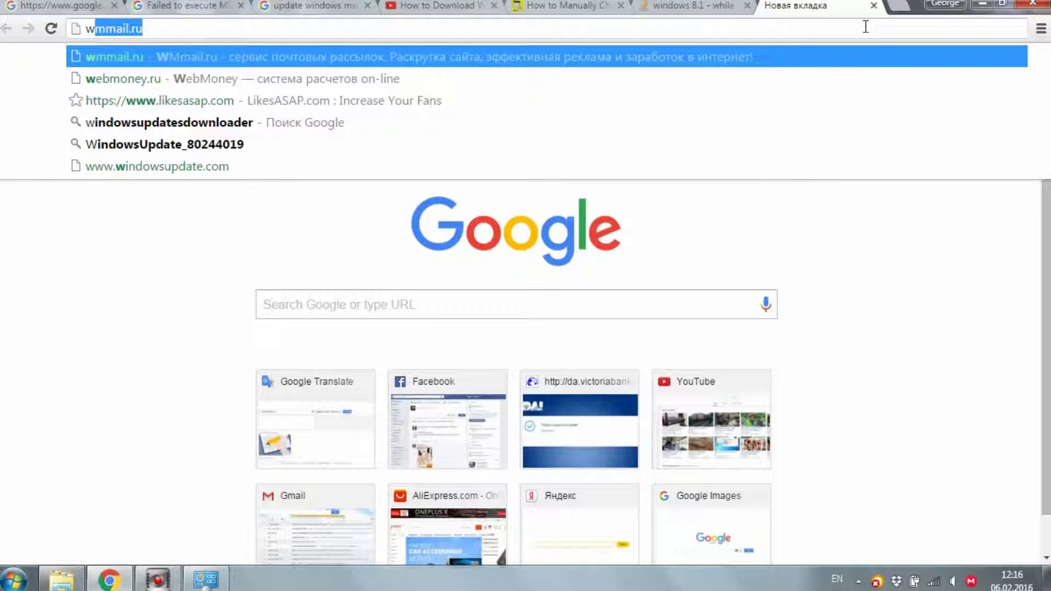
{"action": "type", "text": "ind"}
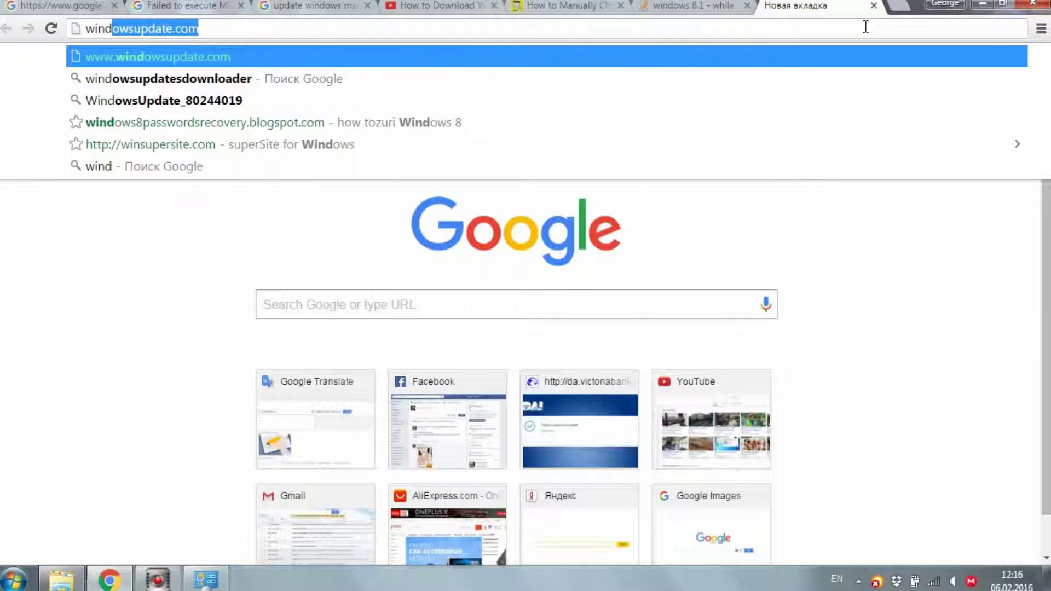
{"action": "type", "text": "ows"}
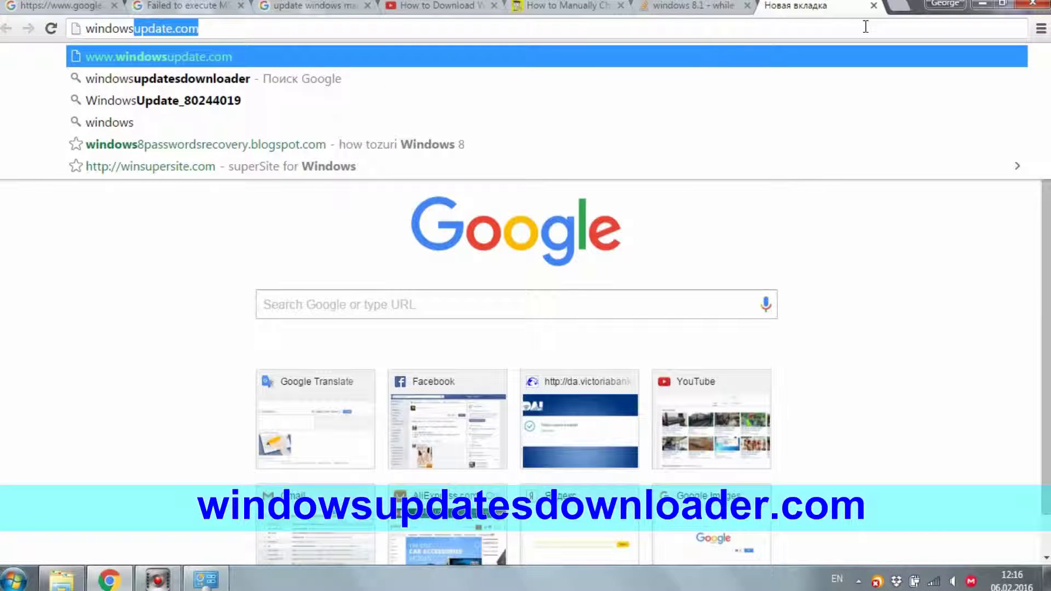
{"action": "type", "text": "up"}
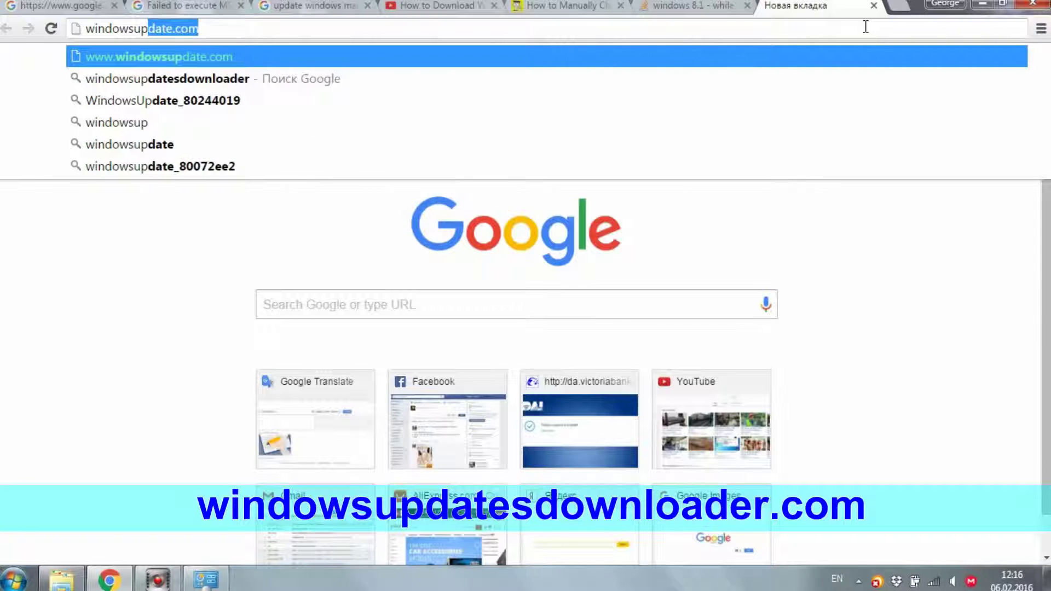
{"action": "type", "text": "datesd"}
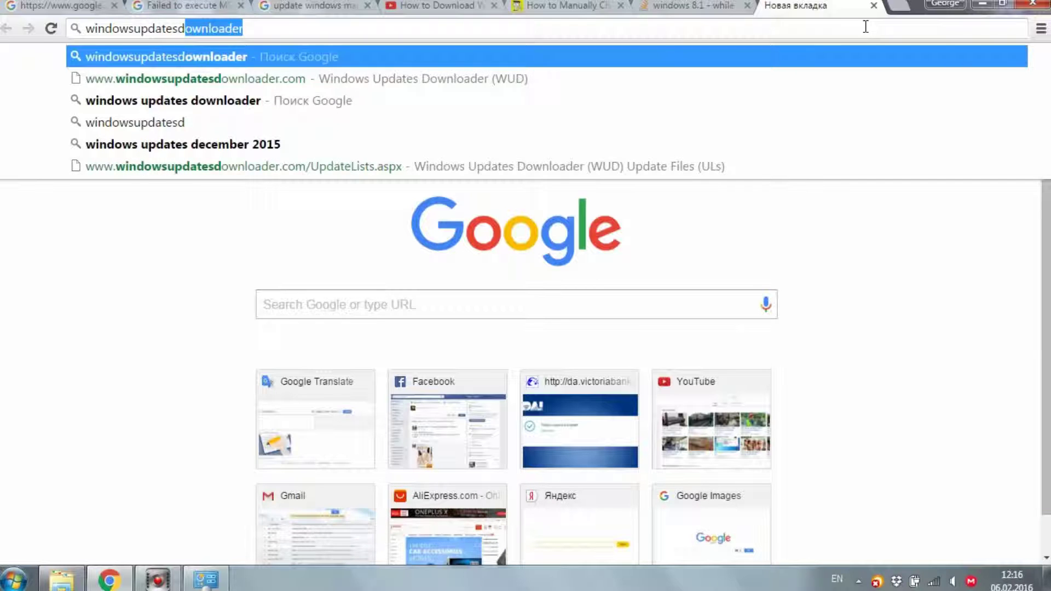
- Go to windowsupdatesdownloader.com and download the version 2.50 installer WUD250B1002Setup.exe
{"action": "key", "text": "Down"}
{"action": "key", "text": "Return"}
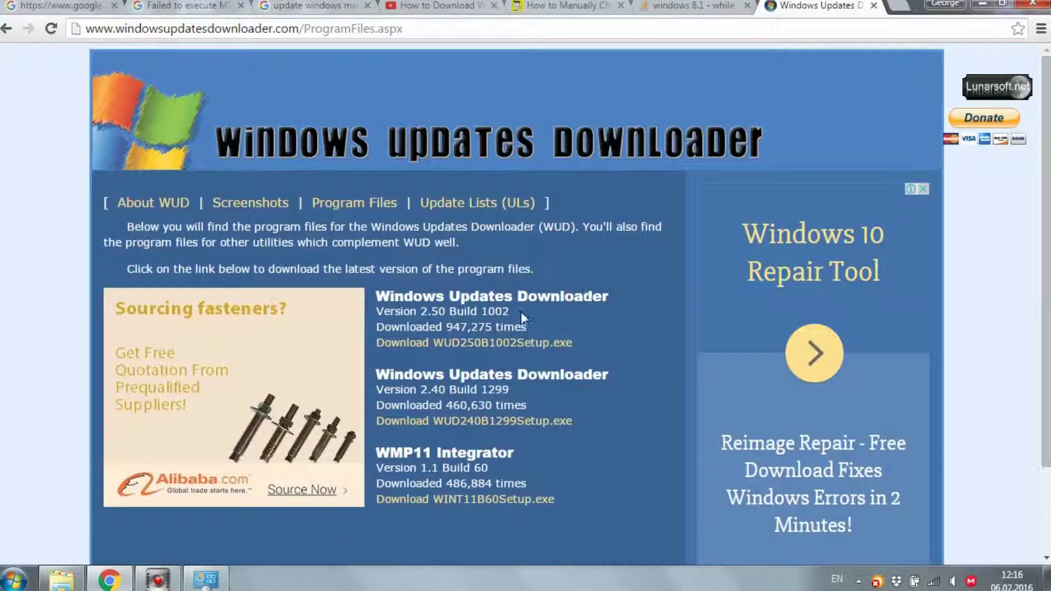
{"action": "double_click", "coordinate": [432, 311]}
{"action": "left_click", "coordinate": [444, 309]}
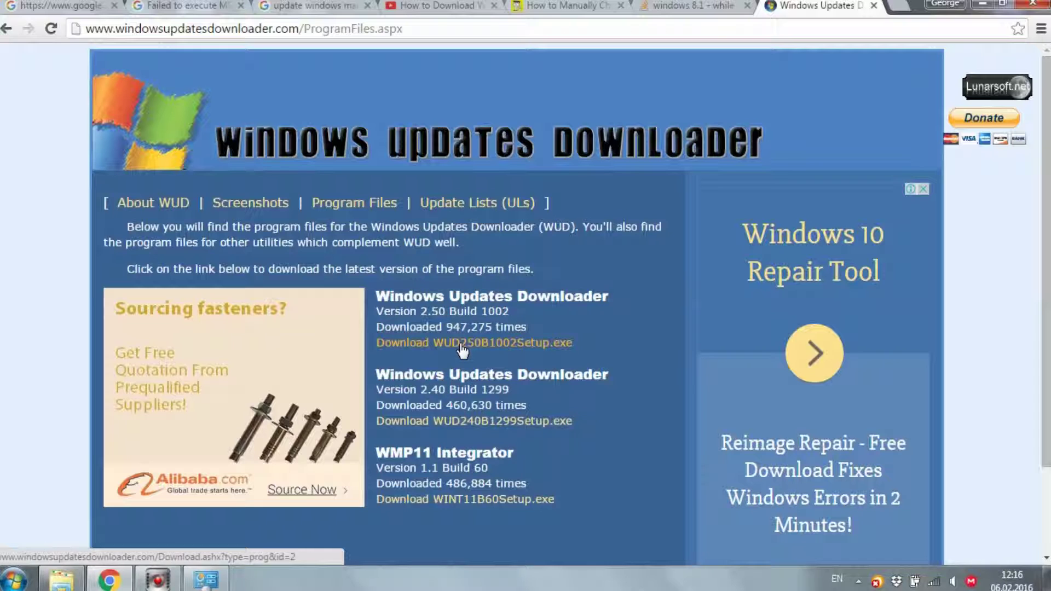
{"action": "left_click", "coordinate": [461, 345]}
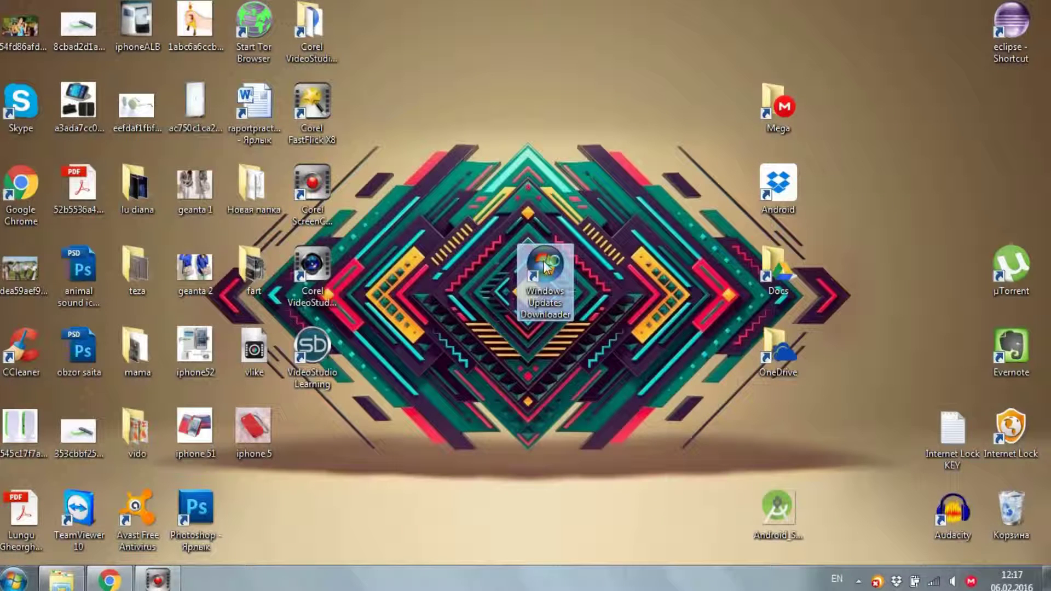
- Launch Windows Updates Downloader 2.50 from its desktop shortcut
{"action": "double_click", "coordinate": [546, 265]}
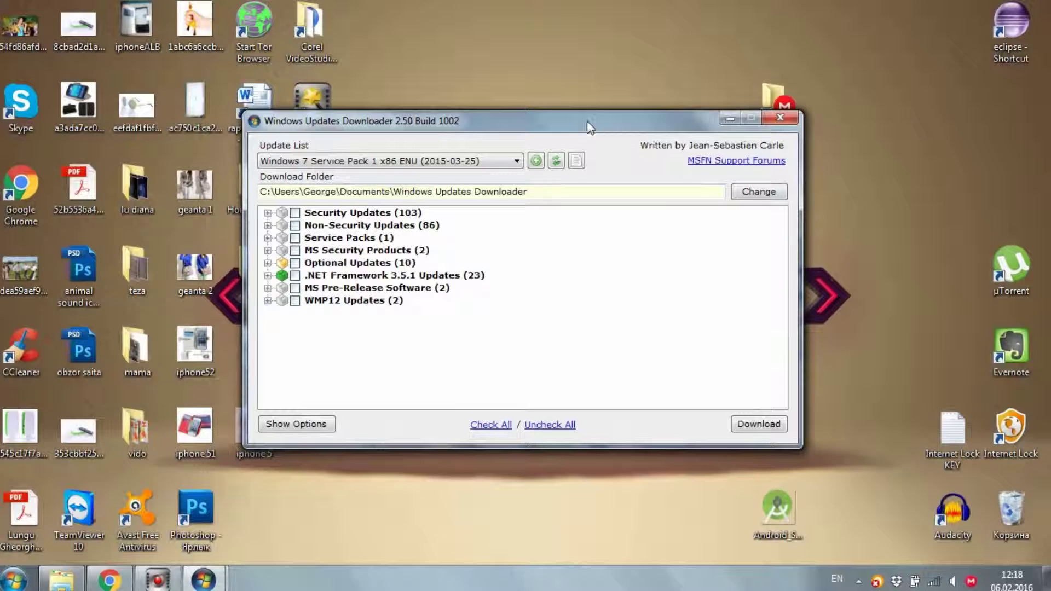
- Open the Update Lists (ULs) page and keep English as the update list language
{"action": "left_click", "coordinate": [535, 162]}
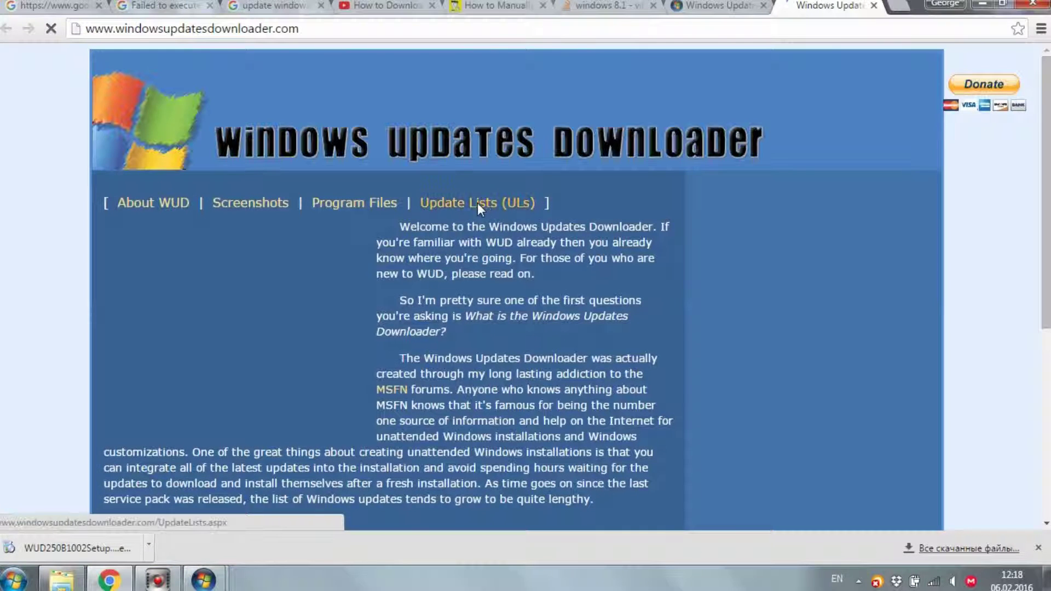
{"action": "left_click", "coordinate": [478, 203]}
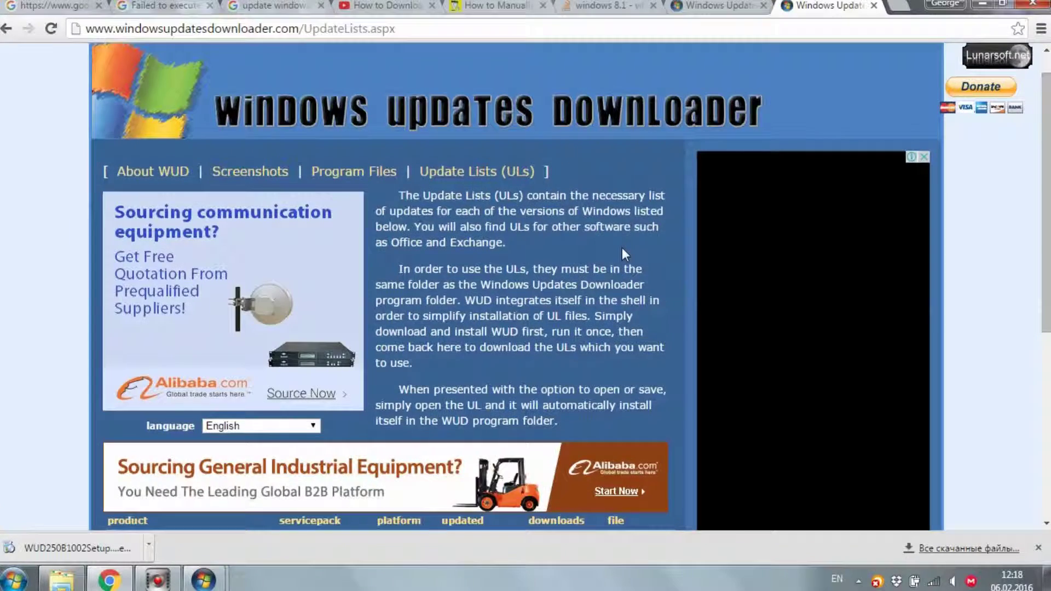
{"action": "scroll", "coordinate": [622, 251], "scroll_direction": "down", "scroll_amount": 5}
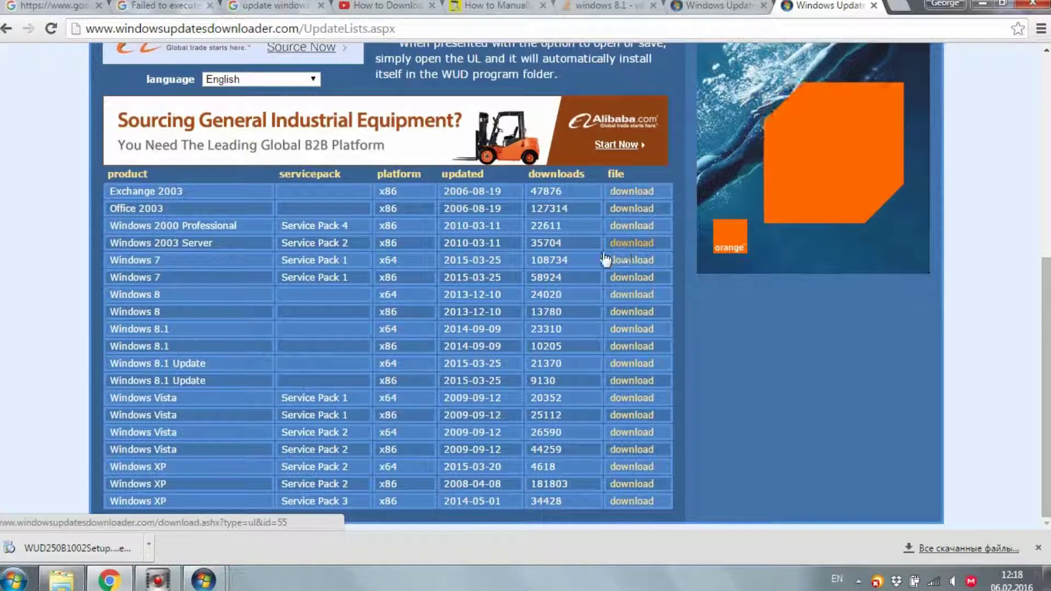
{"action": "left_click", "coordinate": [293, 80]}
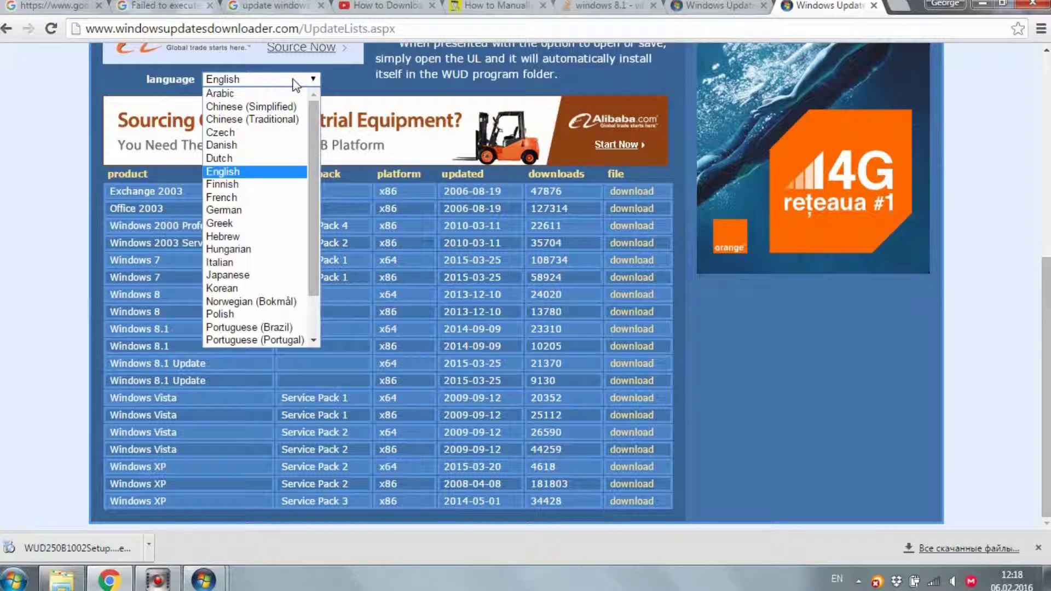
{"action": "left_click", "coordinate": [292, 80]}
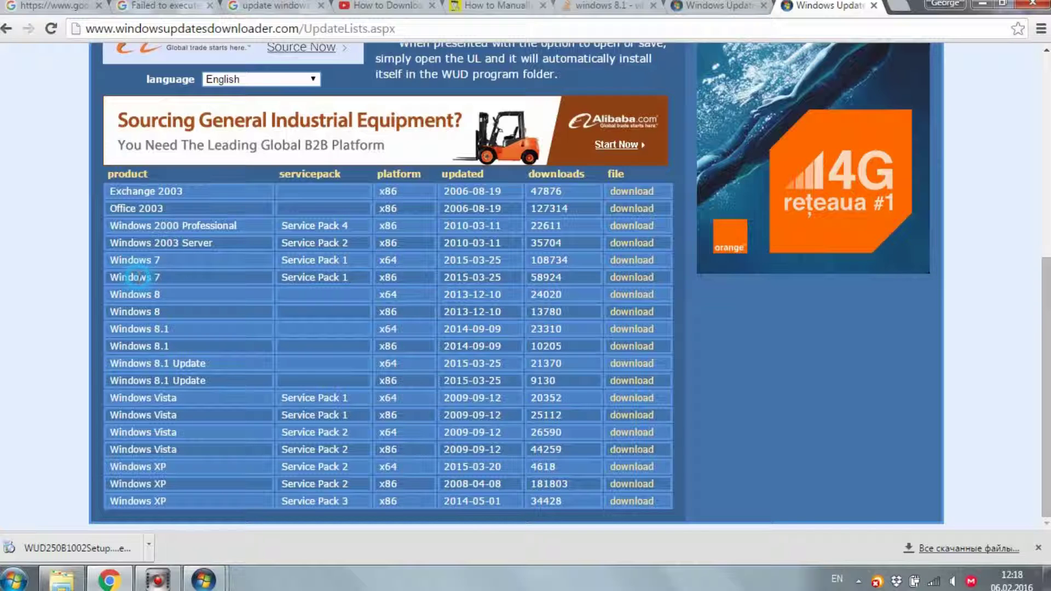
{"action": "left_click_drag", "start_coordinate": [135, 277], "coordinate": [330, 293]}
{"action": "left_click", "coordinate": [339, 283]}
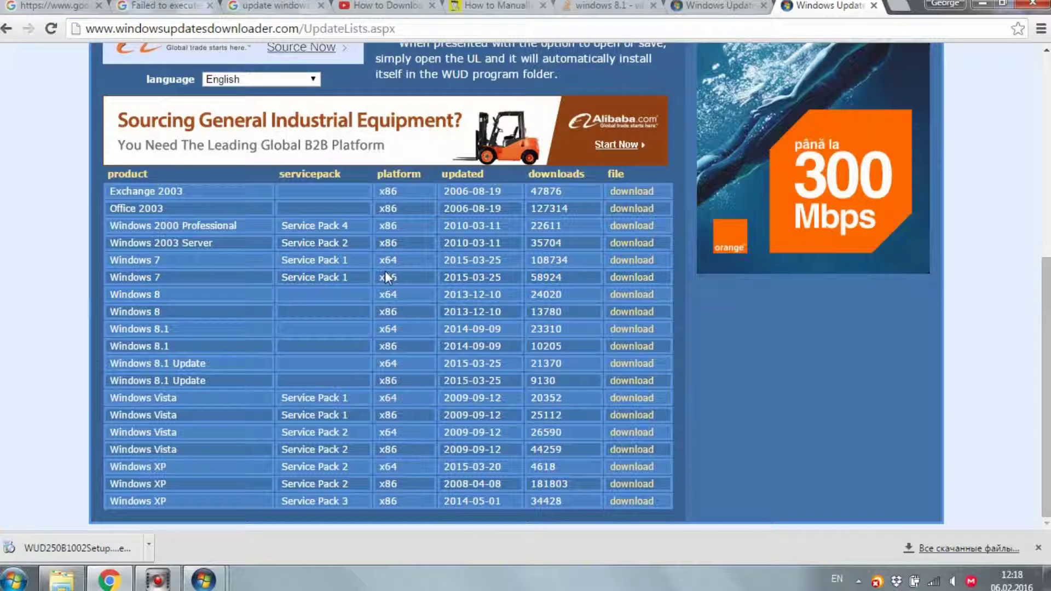
{"action": "left_click", "coordinate": [14, 581]}
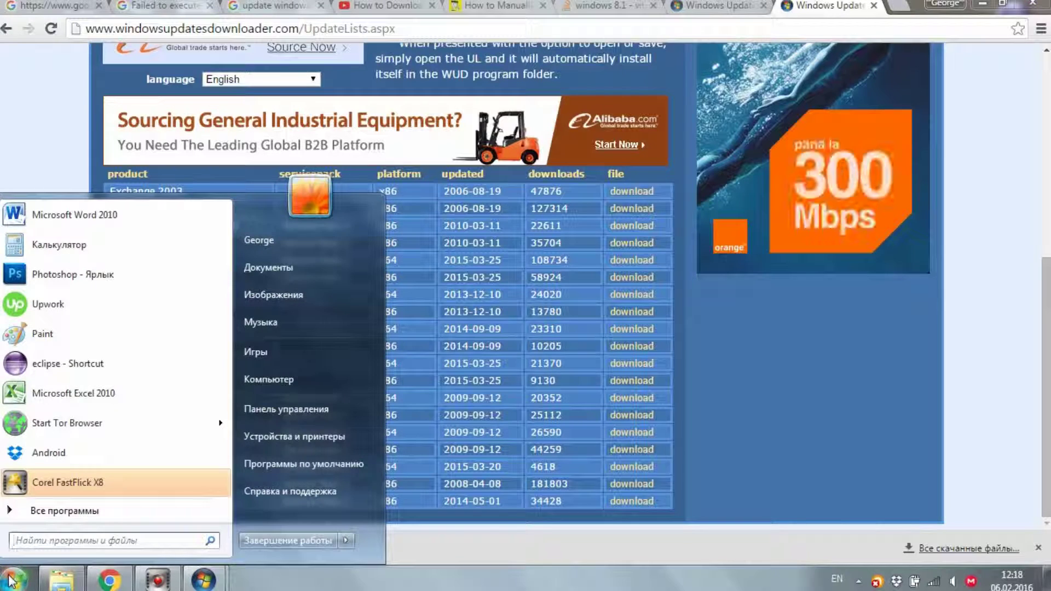
{"action": "right_click", "coordinate": [286, 378]}
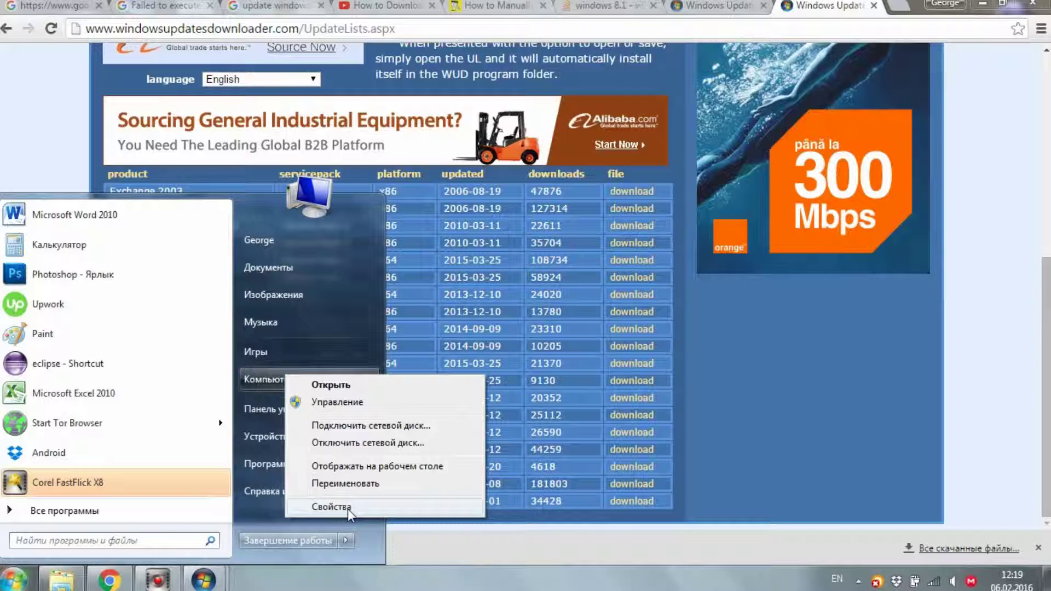
{"action": "left_click", "coordinate": [348, 508]}
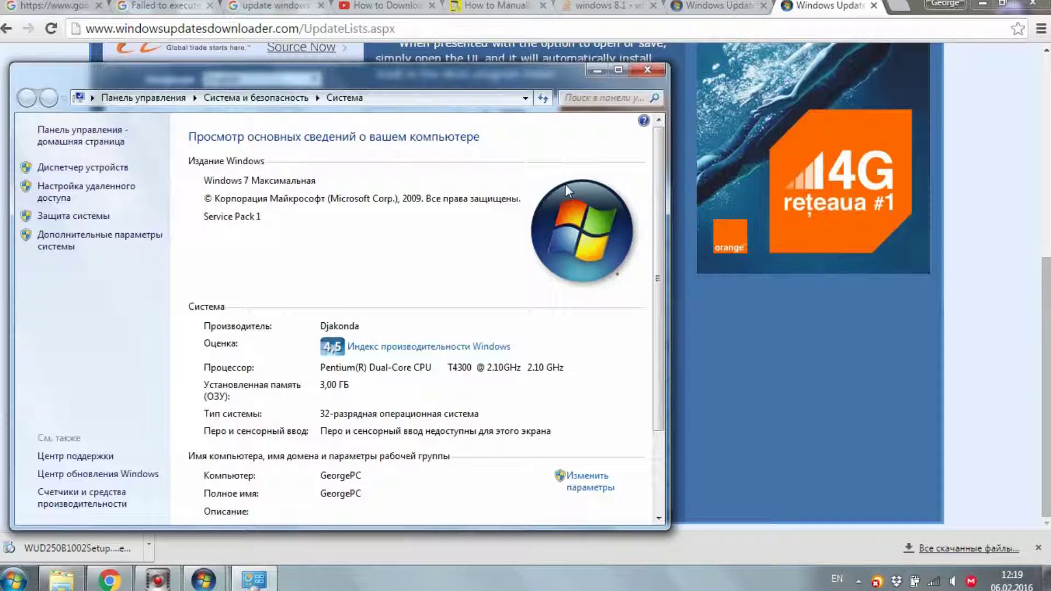
{"action": "left_click", "coordinate": [648, 70]}
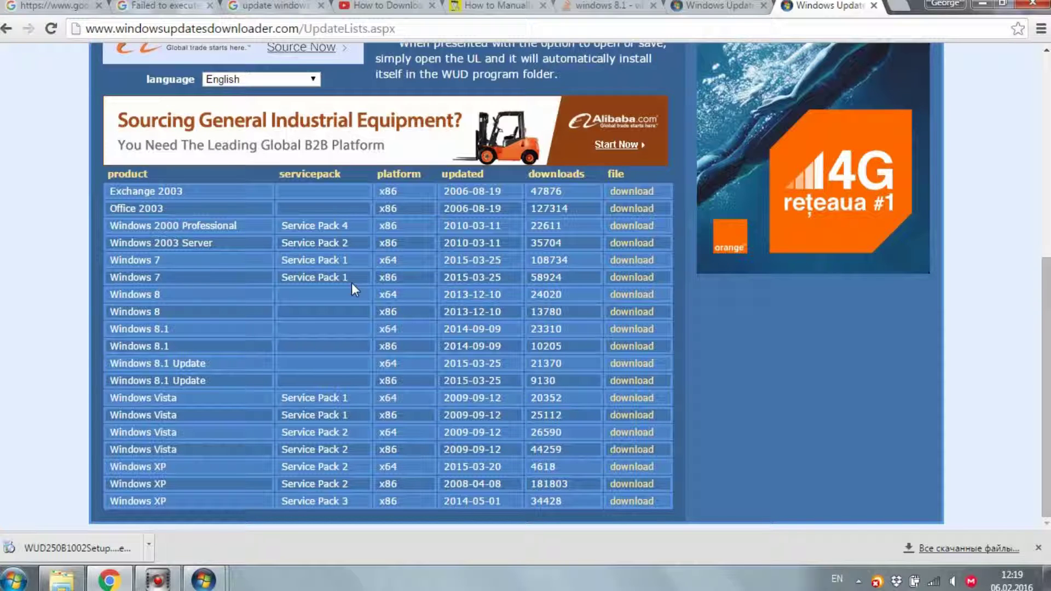
- Download and install the Windows 7 SP1 x86 update list, then return to the downloader
{"action": "double_click", "coordinate": [388, 277]}
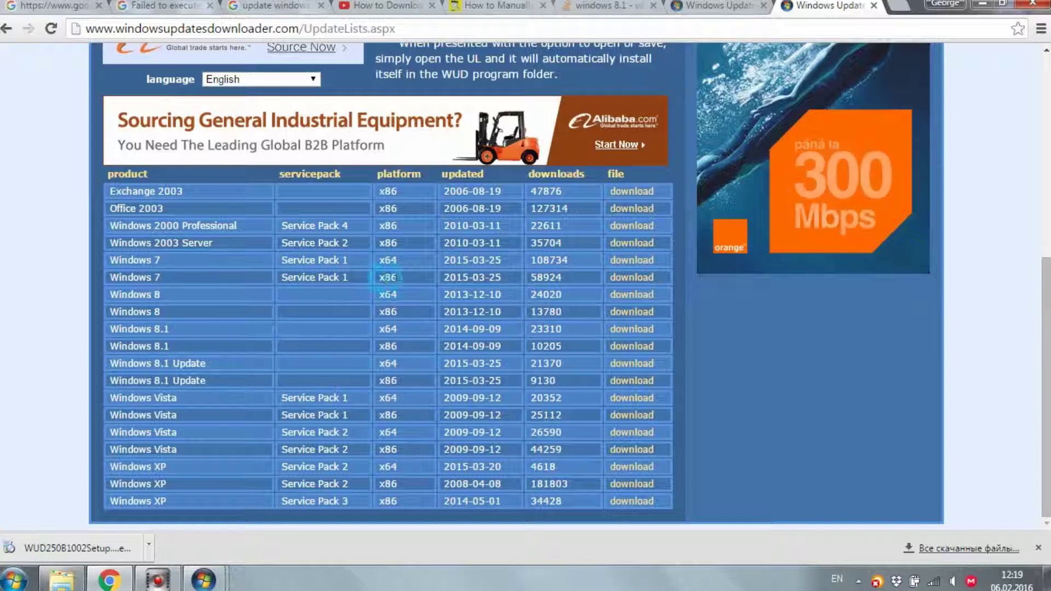
{"action": "left_click", "coordinate": [619, 279]}
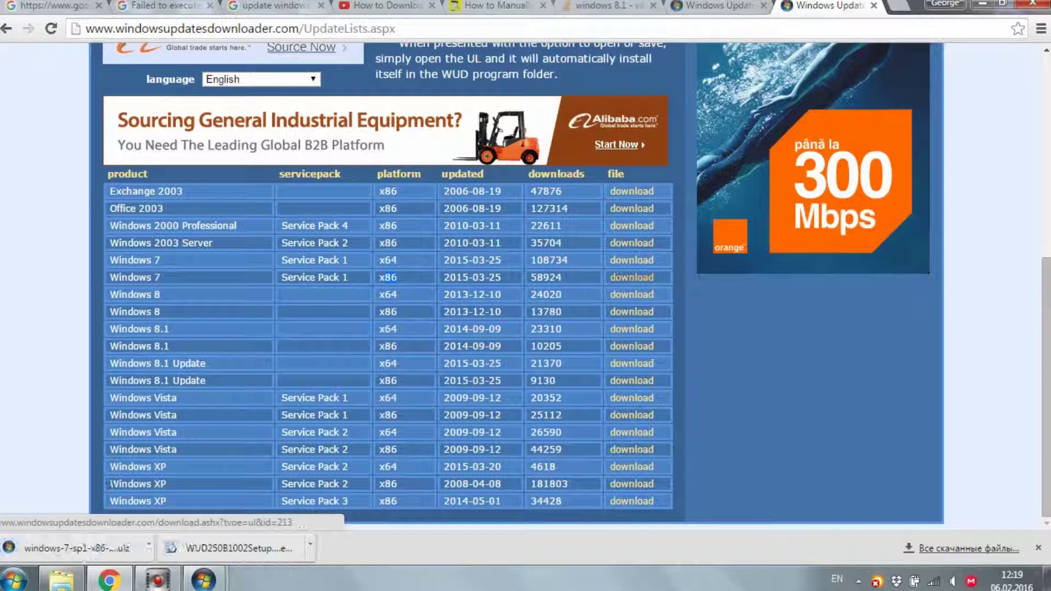
{"action": "left_click", "coordinate": [82, 547]}
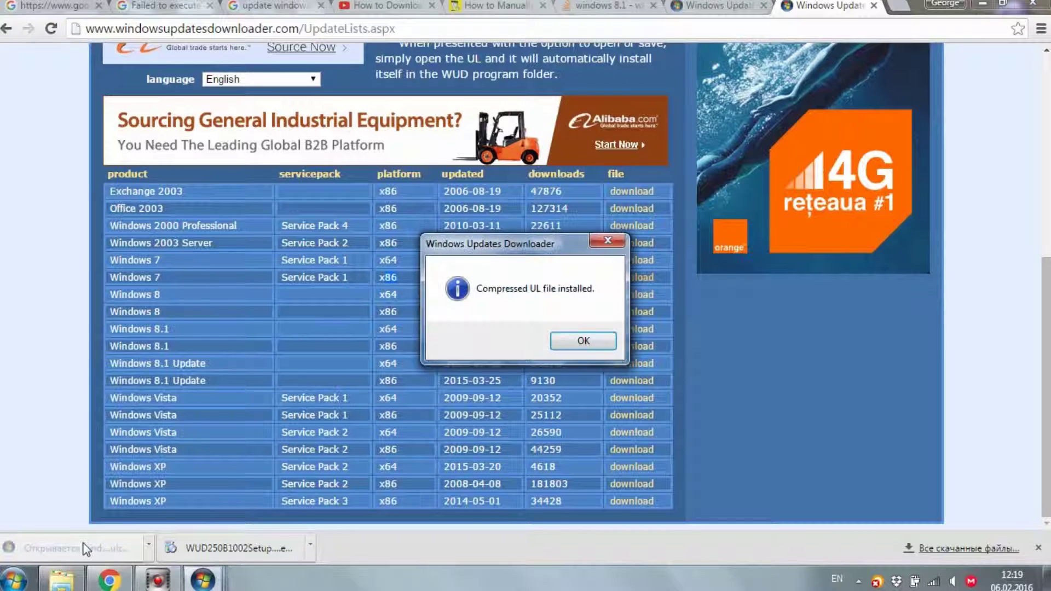
{"action": "left_click", "coordinate": [576, 342]}
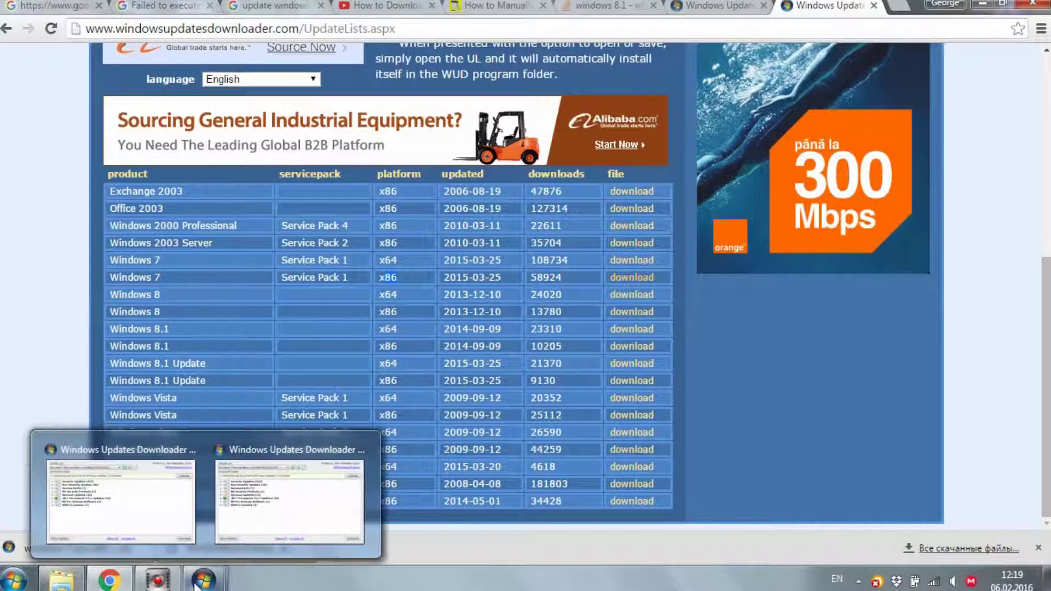
{"action": "left_click", "coordinate": [248, 475]}
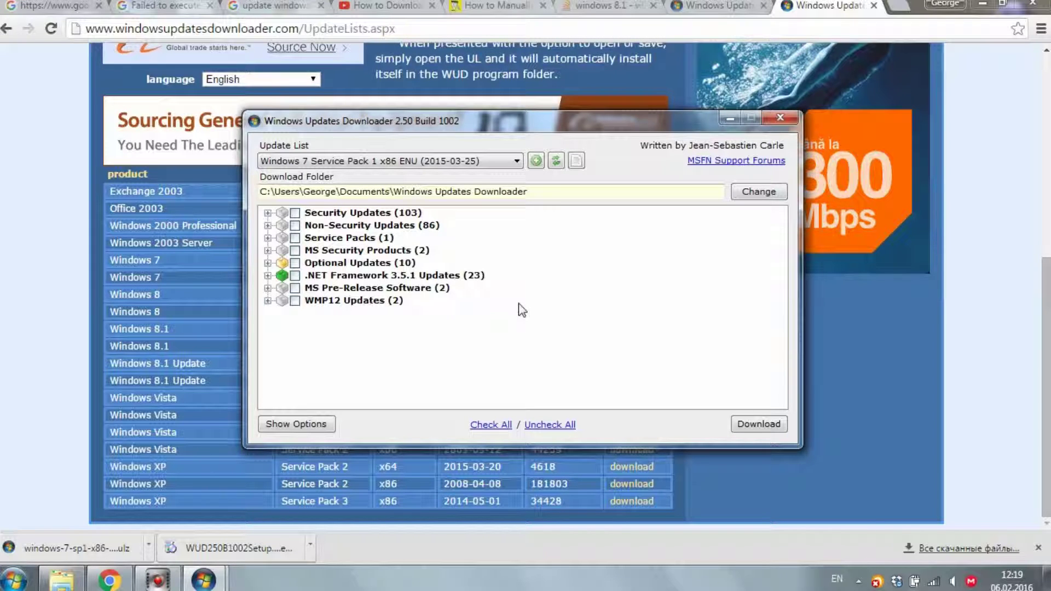
- Review the Security and Non-Security categories, then check all Security Updates
{"action": "left_click", "coordinate": [268, 213]}
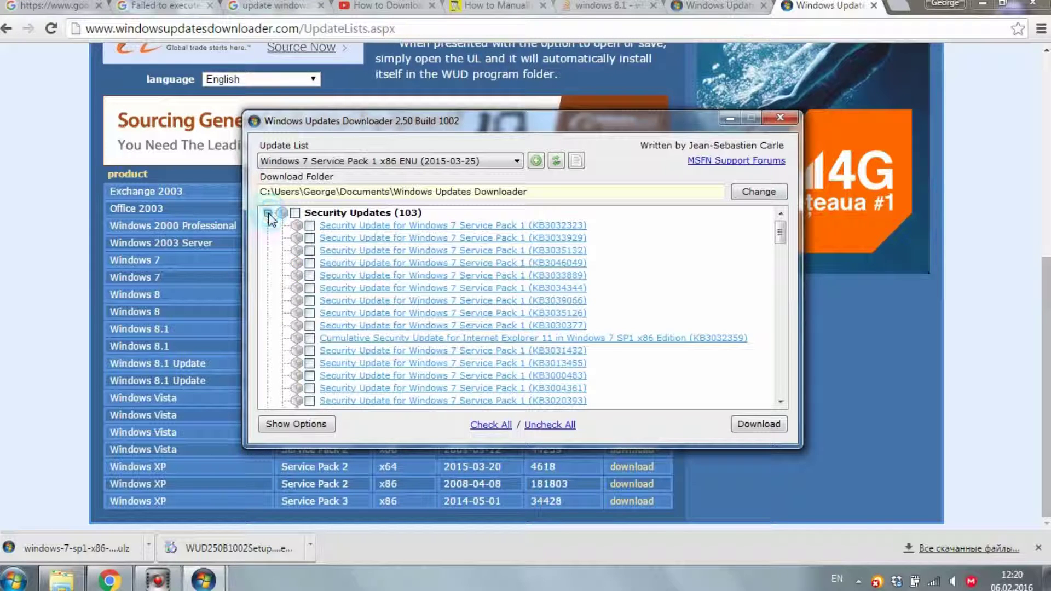
{"action": "left_click", "coordinate": [269, 214]}
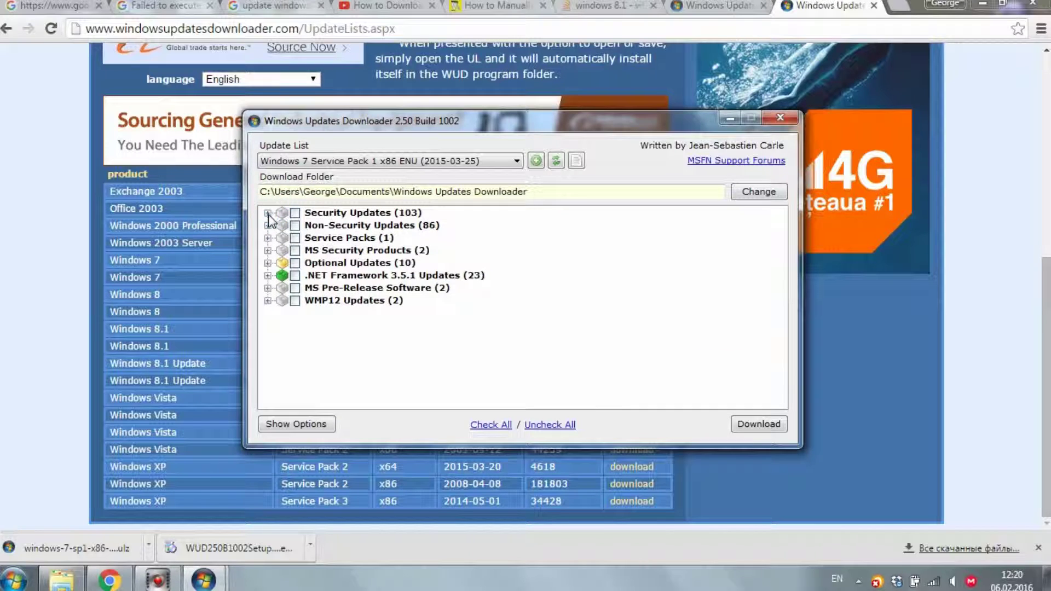
{"action": "left_click", "coordinate": [268, 225]}
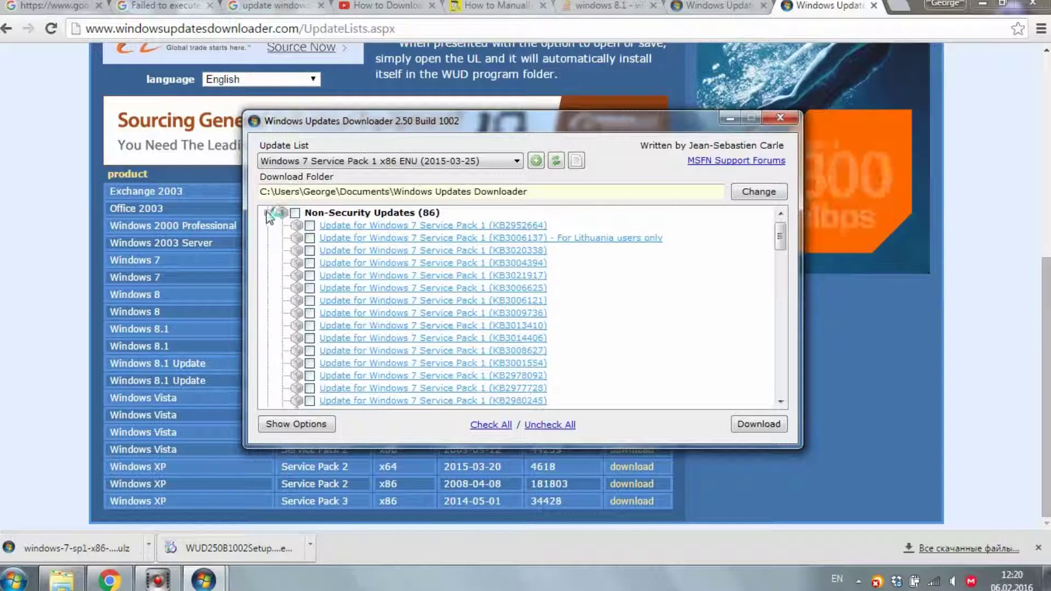
{"action": "left_click", "coordinate": [266, 213]}
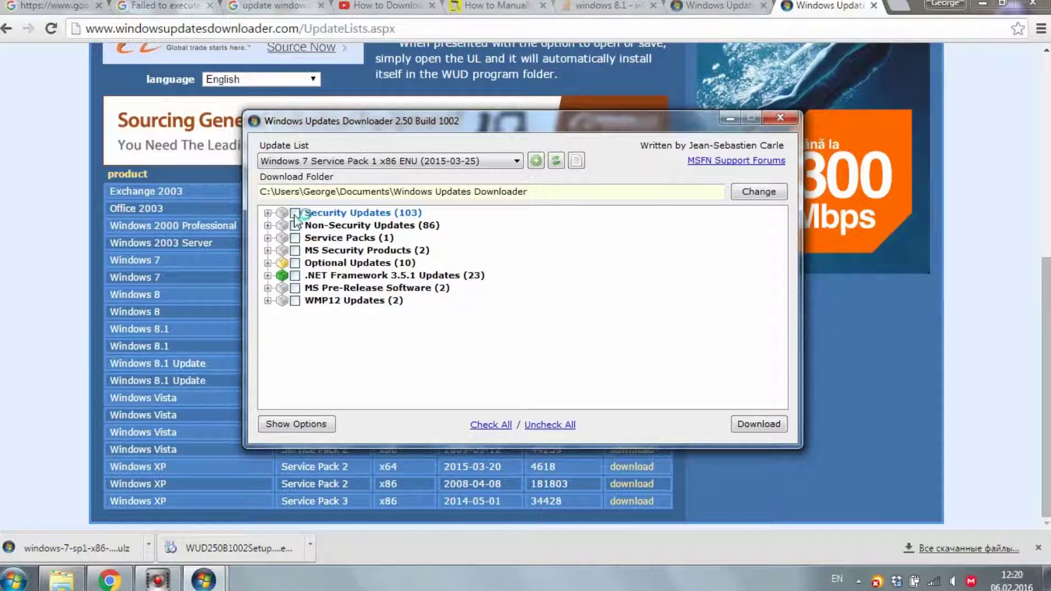
{"action": "left_click", "coordinate": [295, 214]}
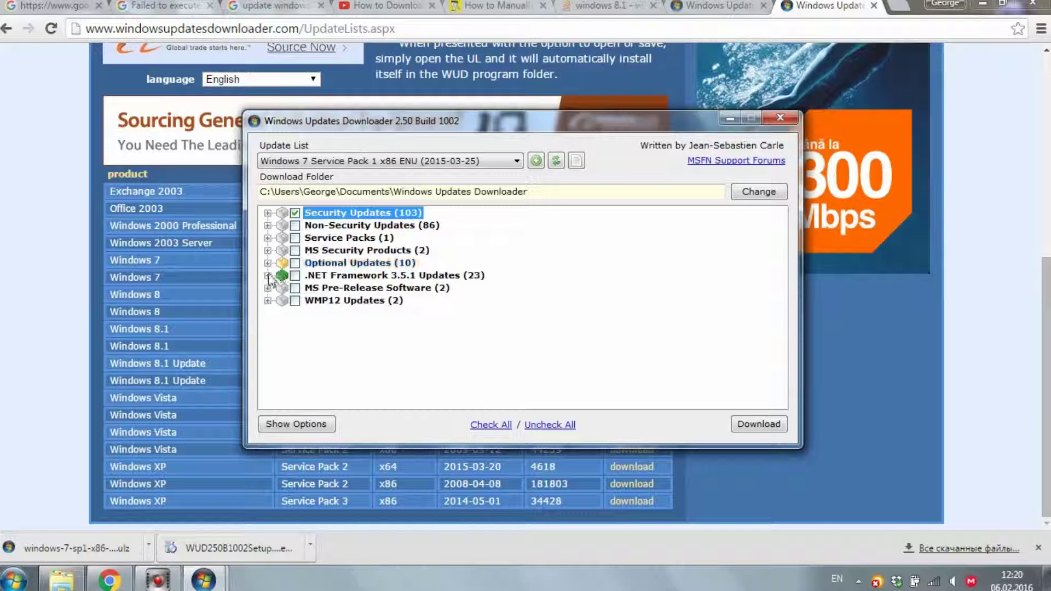
- Review the .NET Framework 3.5.1 entries, then check all ten Optional Updates
{"action": "left_click", "coordinate": [269, 276]}
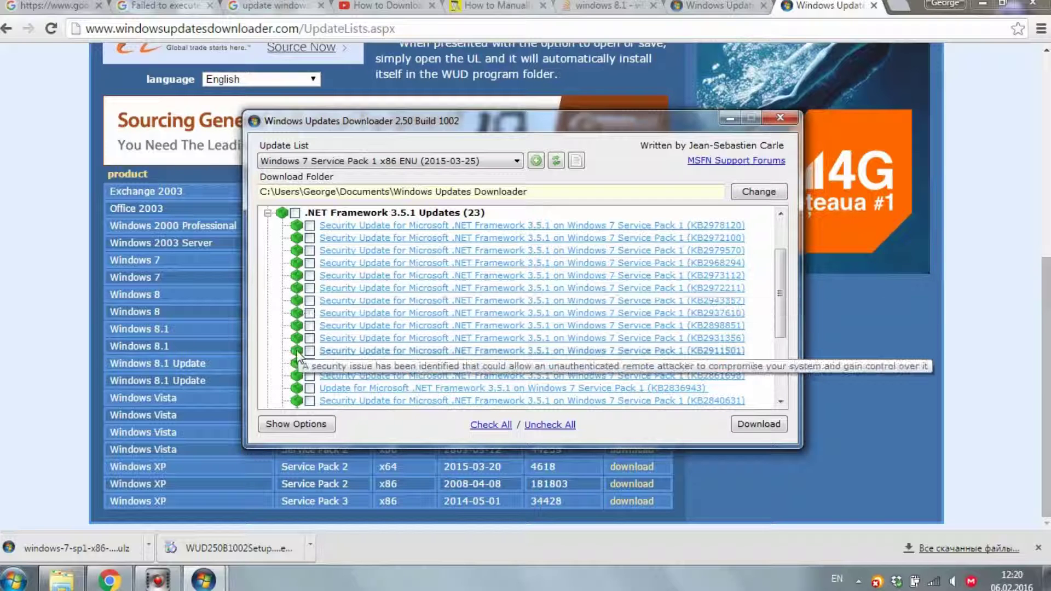
{"action": "left_click", "coordinate": [268, 213]}
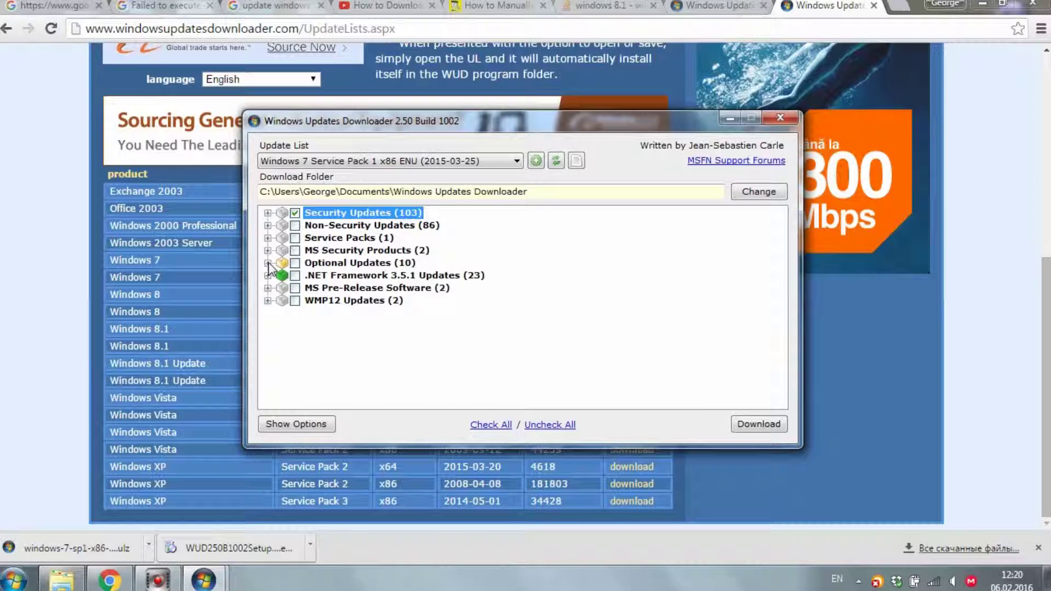
{"action": "left_click", "coordinate": [268, 263]}
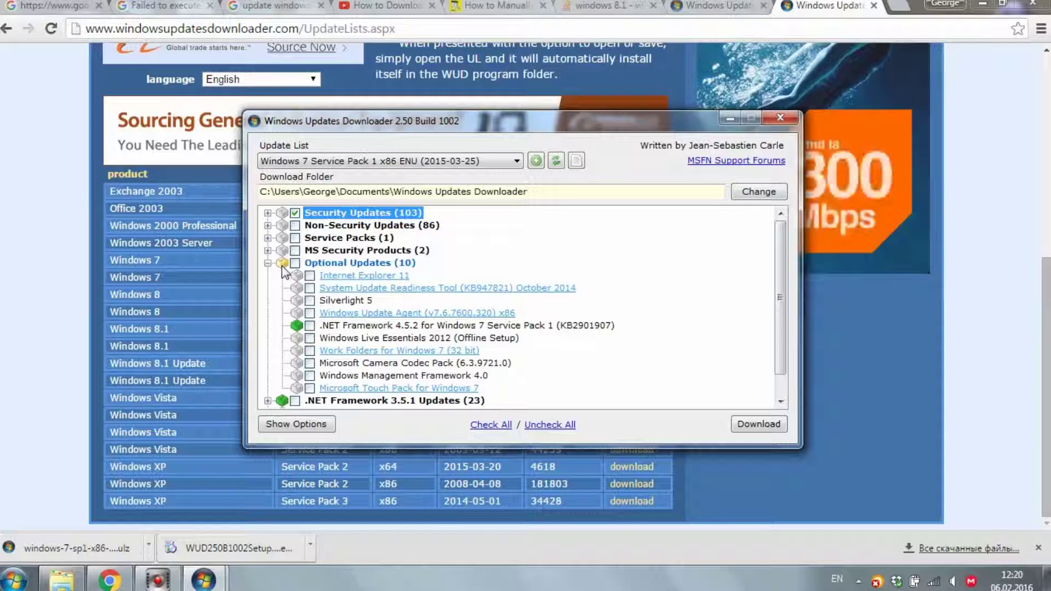
{"action": "left_click", "coordinate": [293, 264]}
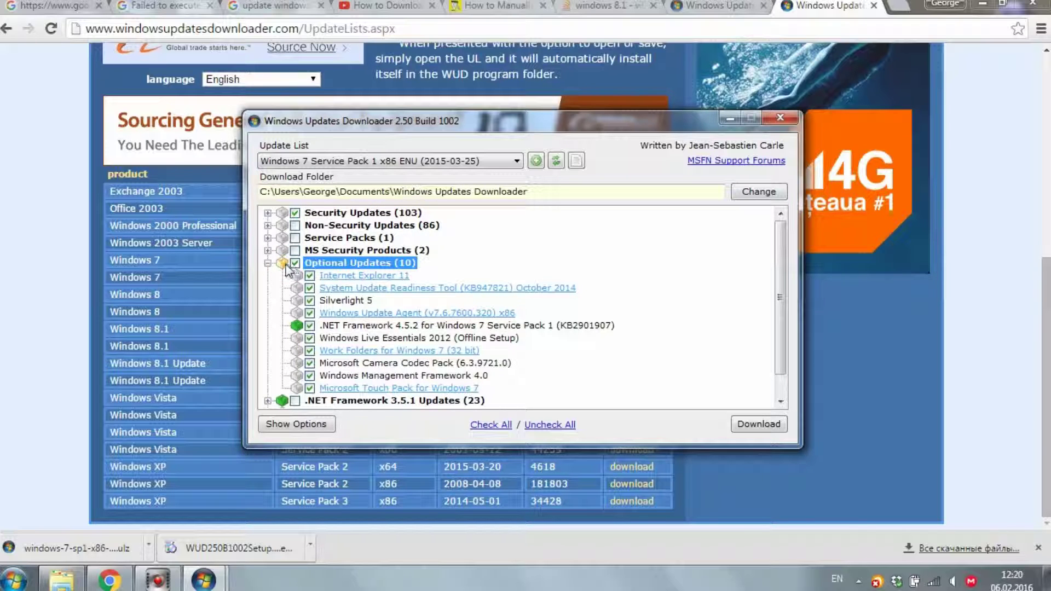
- Check the Non-Security Updates and Service Packs categories
{"action": "left_click", "coordinate": [268, 263]}
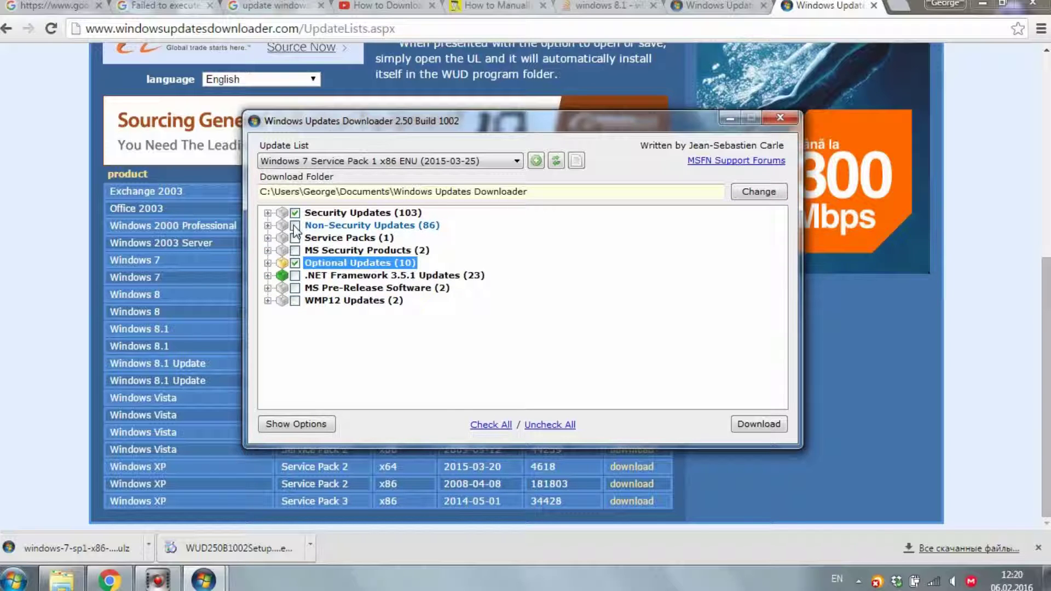
{"action": "left_click", "coordinate": [268, 226]}
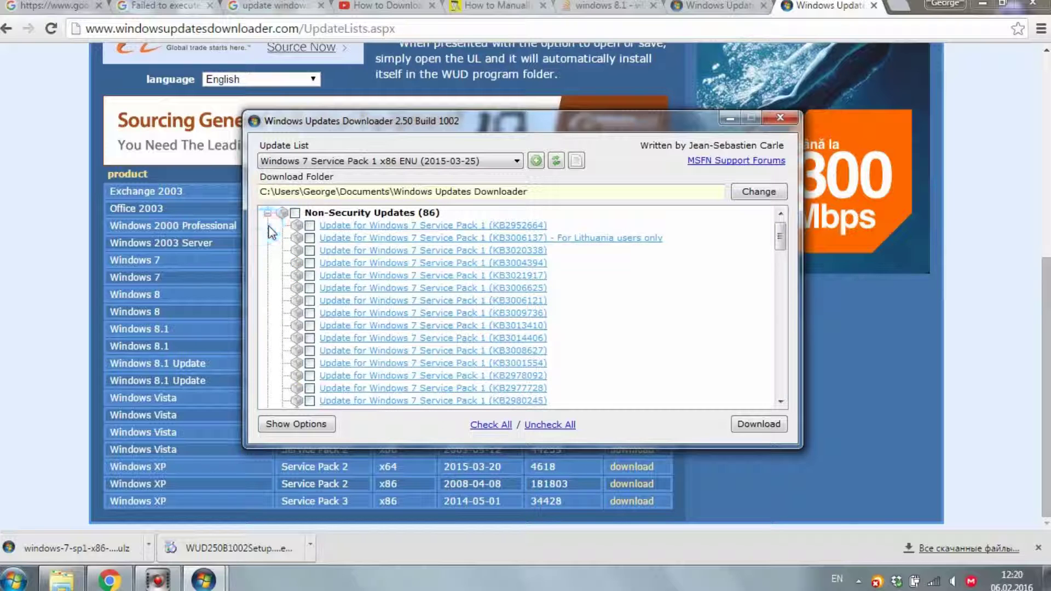
{"action": "left_click", "coordinate": [268, 213]}
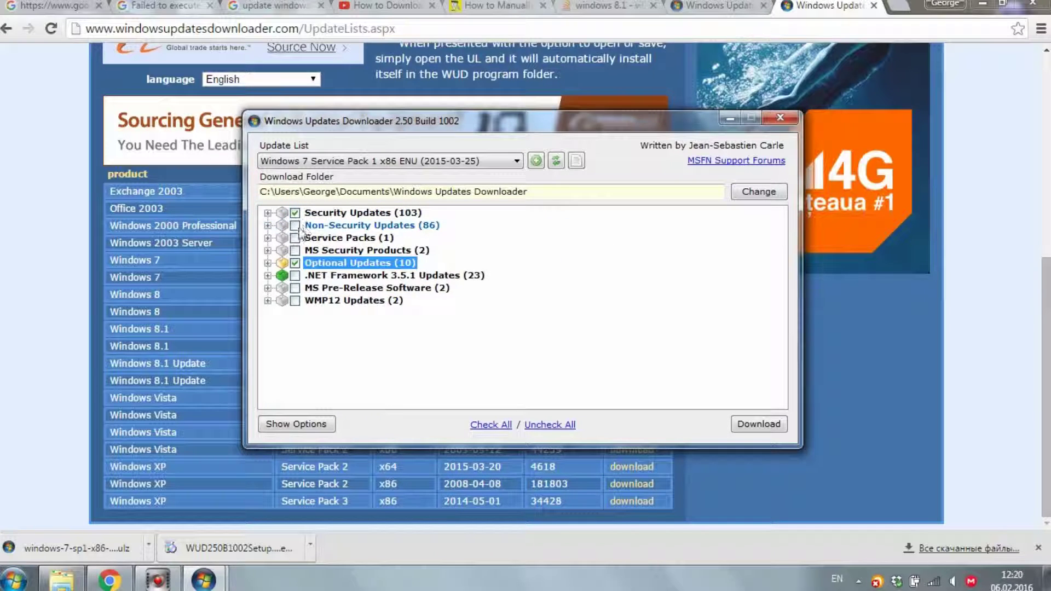
{"action": "left_click", "coordinate": [296, 228]}
{"action": "left_click", "coordinate": [268, 237]}
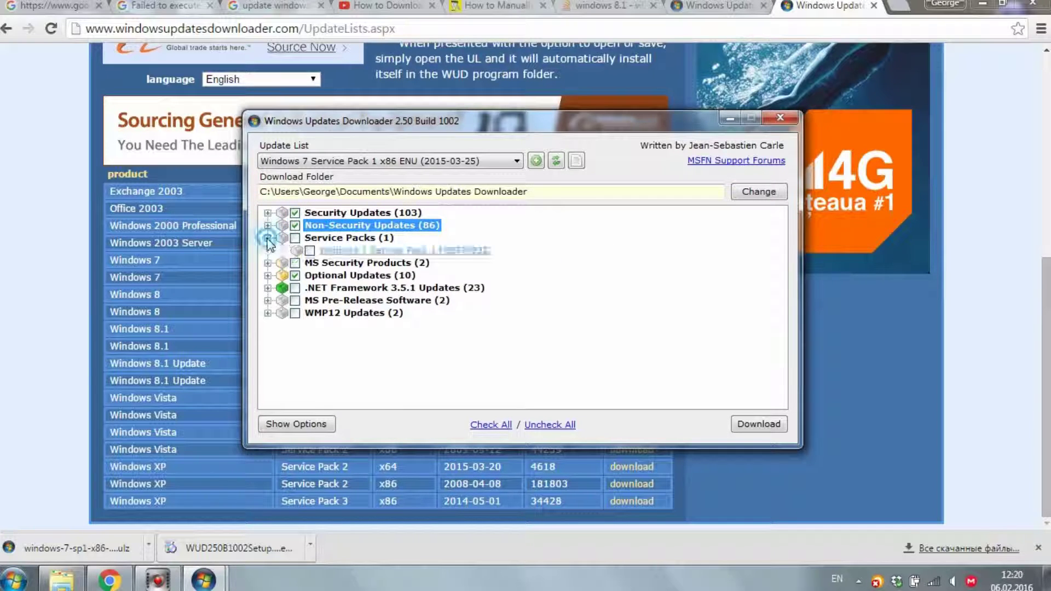
{"action": "left_click", "coordinate": [268, 238]}
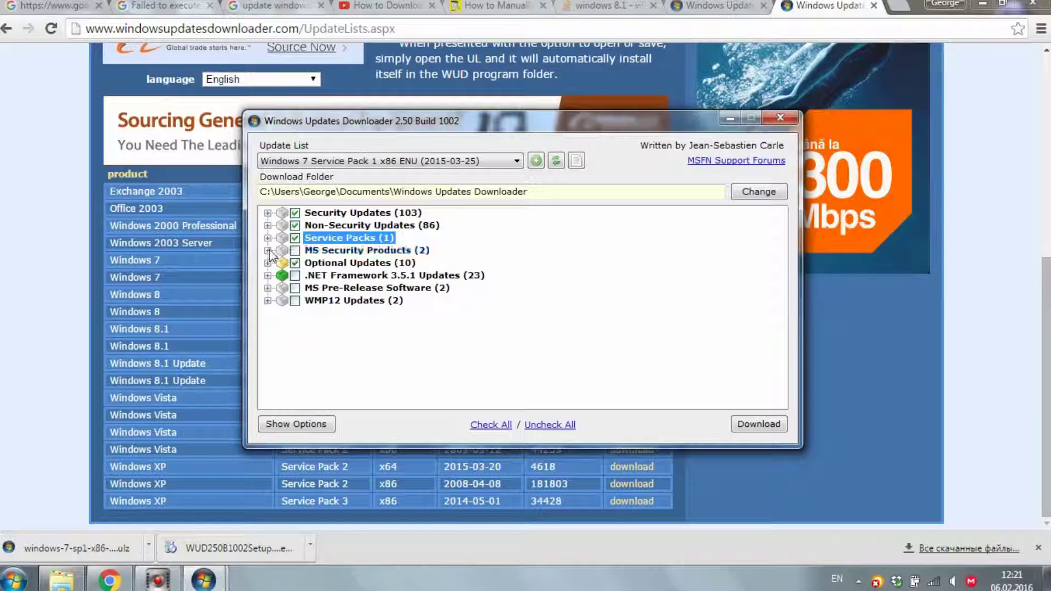
- Check MS Security Products and both WMP12 Updates
{"action": "left_click", "coordinate": [268, 250]}
{"action": "left_click", "coordinate": [295, 251]}
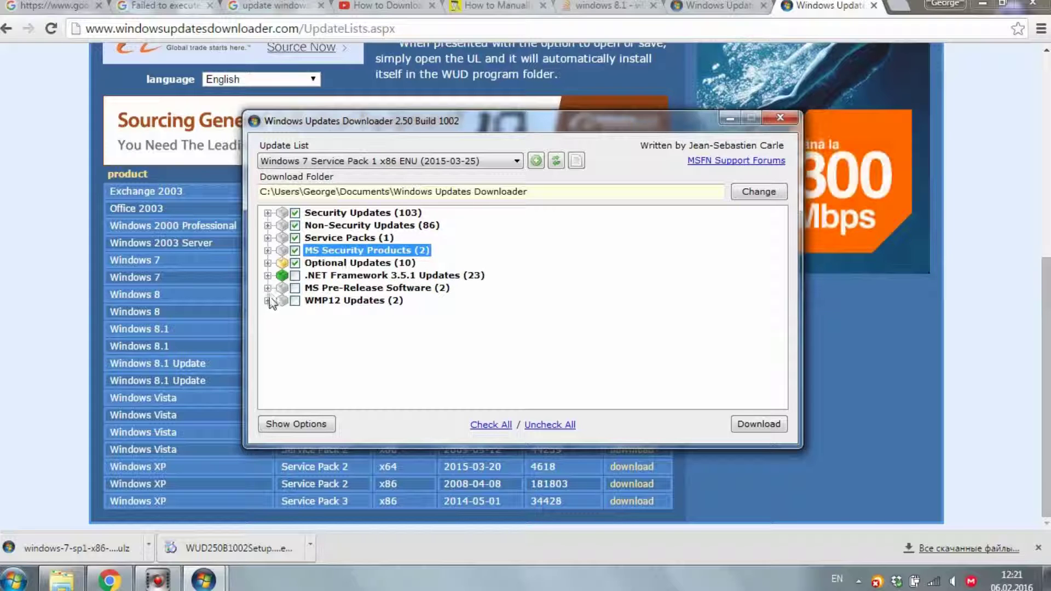
{"action": "left_click", "coordinate": [267, 300]}
{"action": "left_click", "coordinate": [269, 300]}
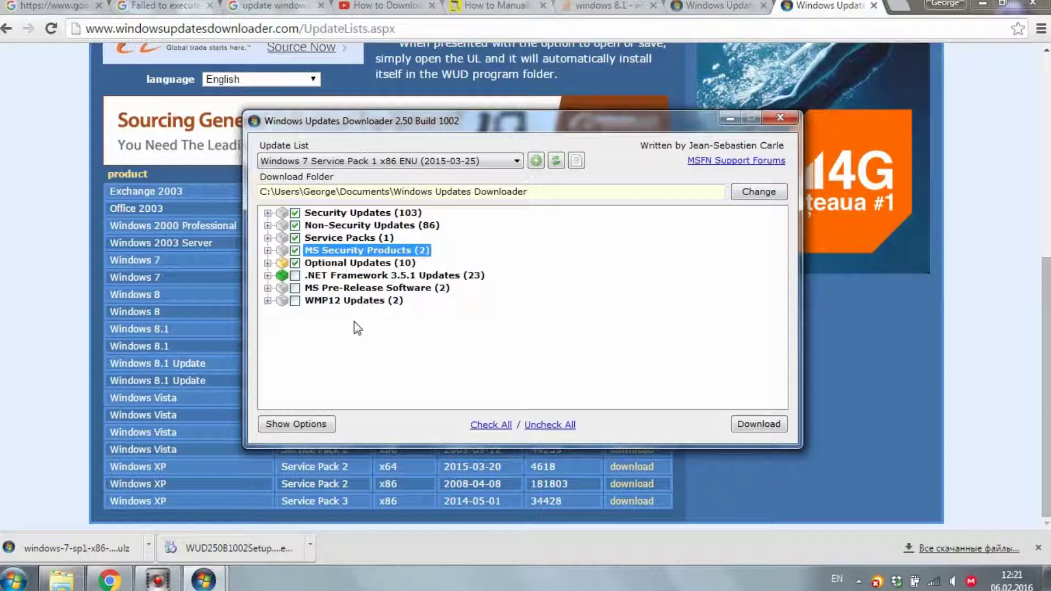
{"action": "left_click", "coordinate": [267, 301]}
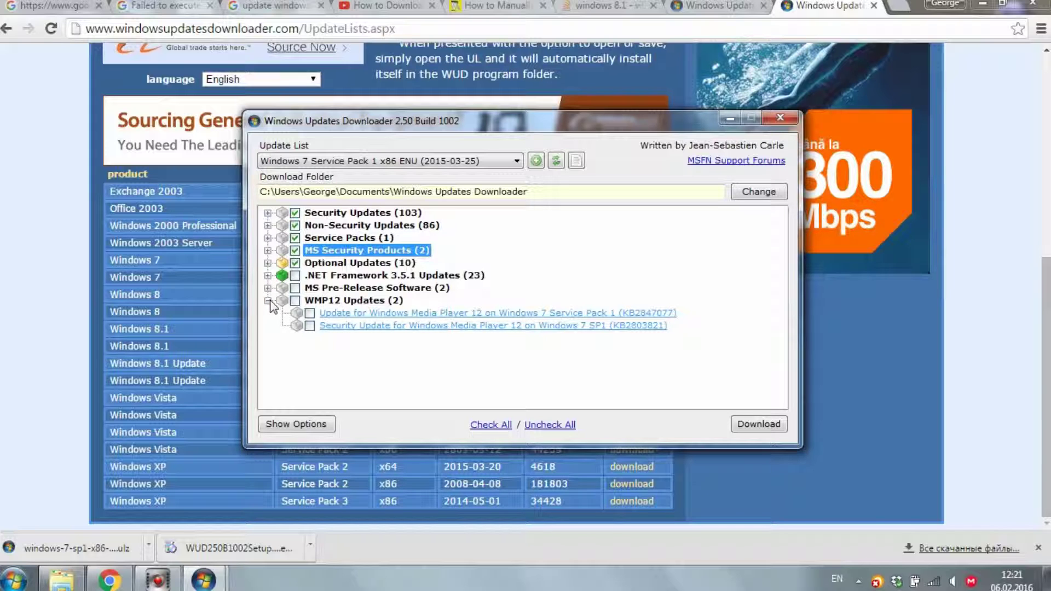
{"action": "left_click", "coordinate": [294, 300]}
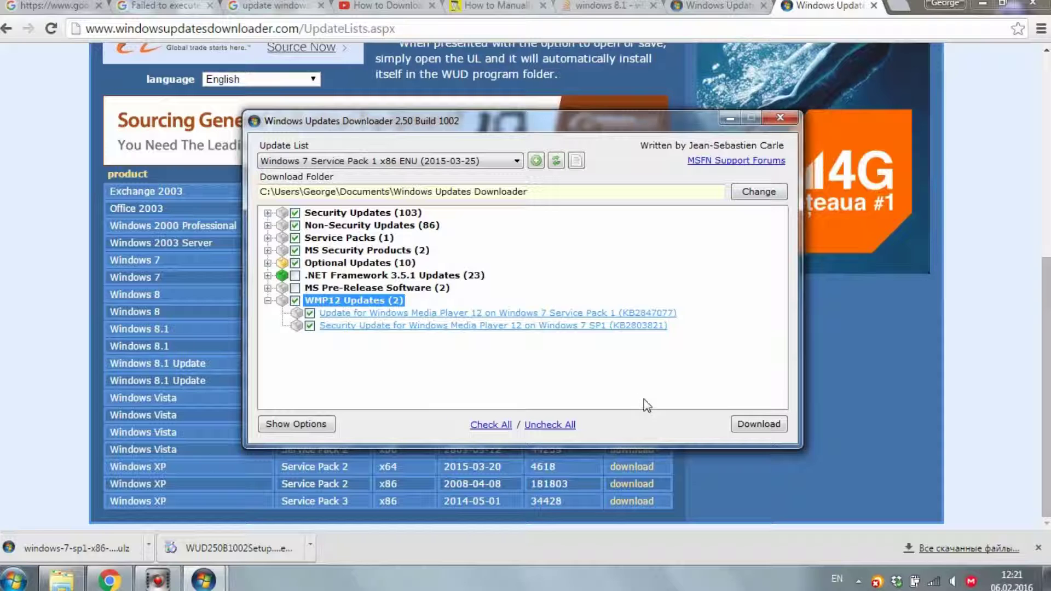
- Start downloading all 204 checked updates
{"action": "left_click", "coordinate": [753, 422]}
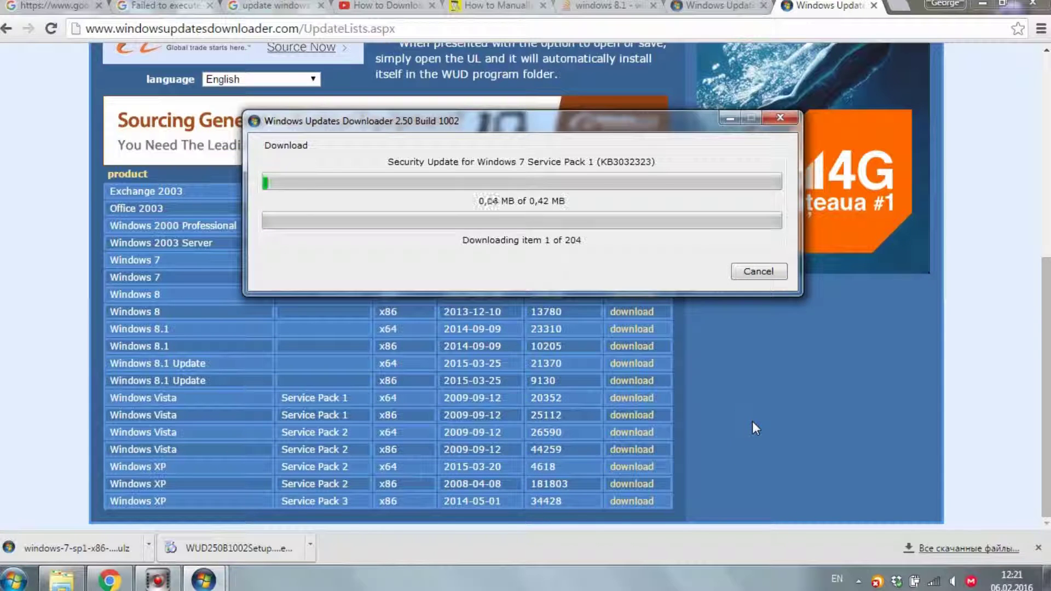